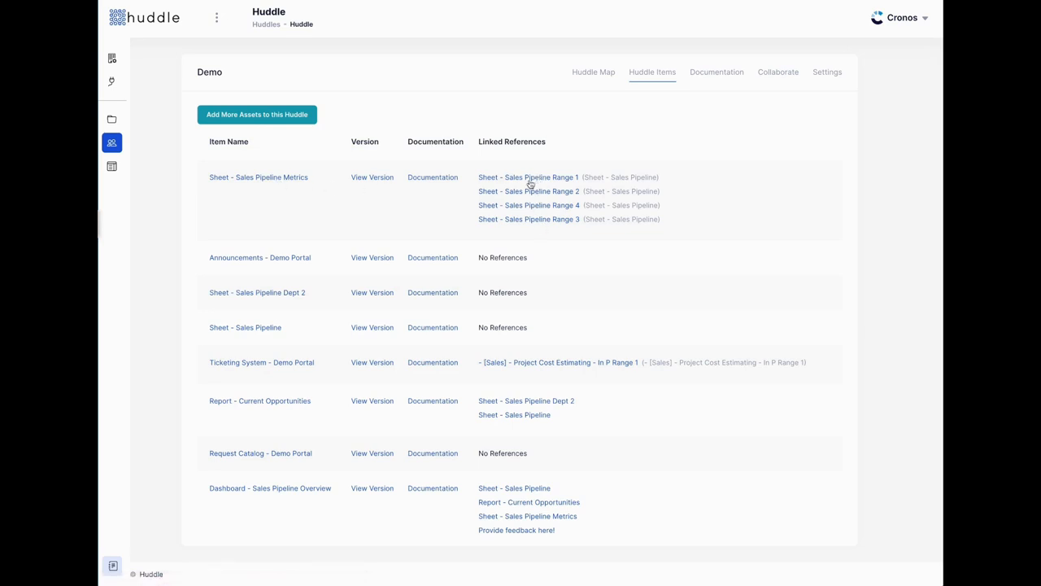
Glance at the huddle's Documentation page, then follow the Announcements - Demo Portal link to Smartsheet.
scroll(542, 274, down, 1)
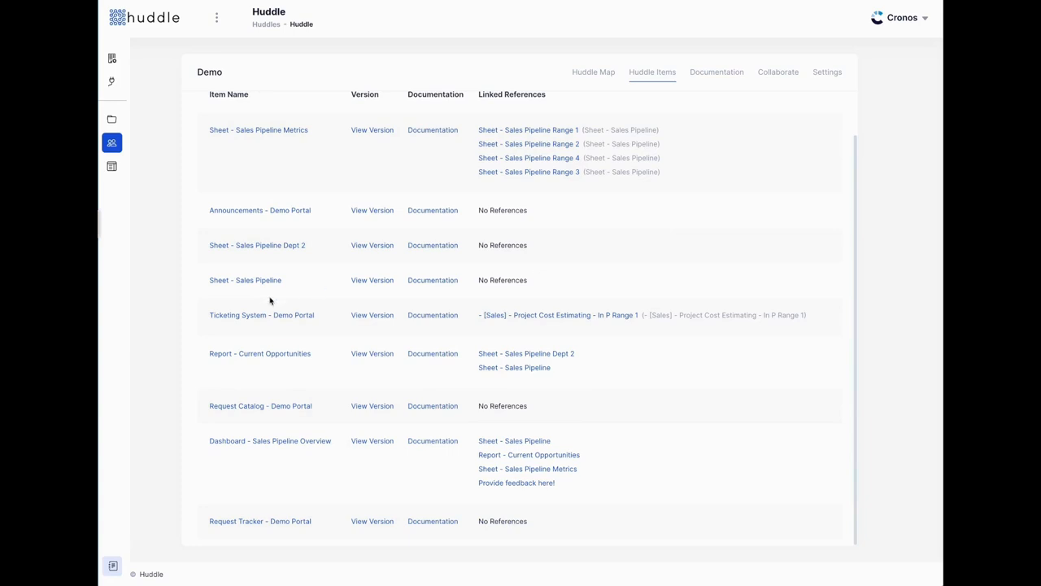
click(706, 72)
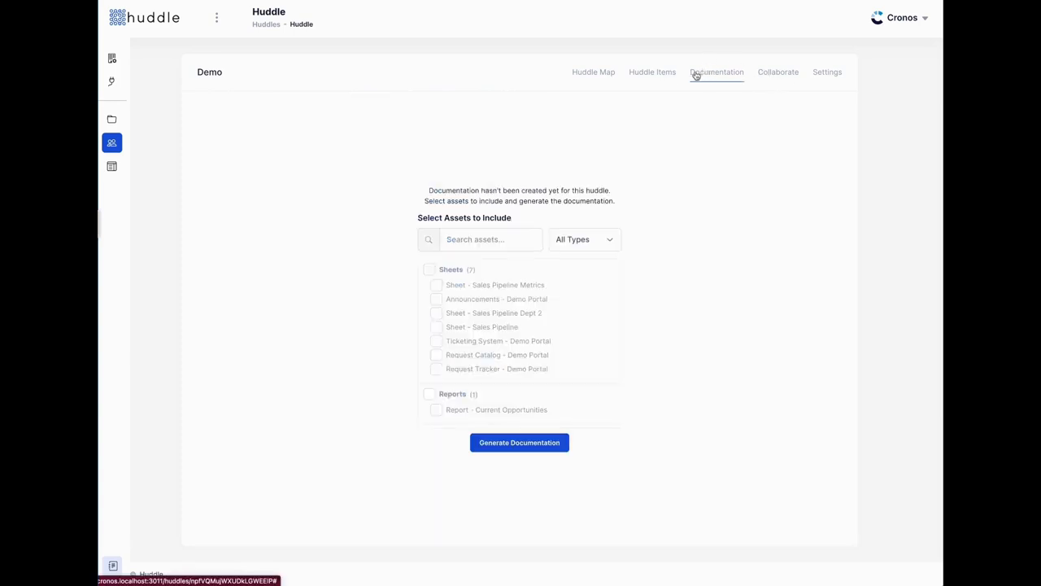
click(655, 73)
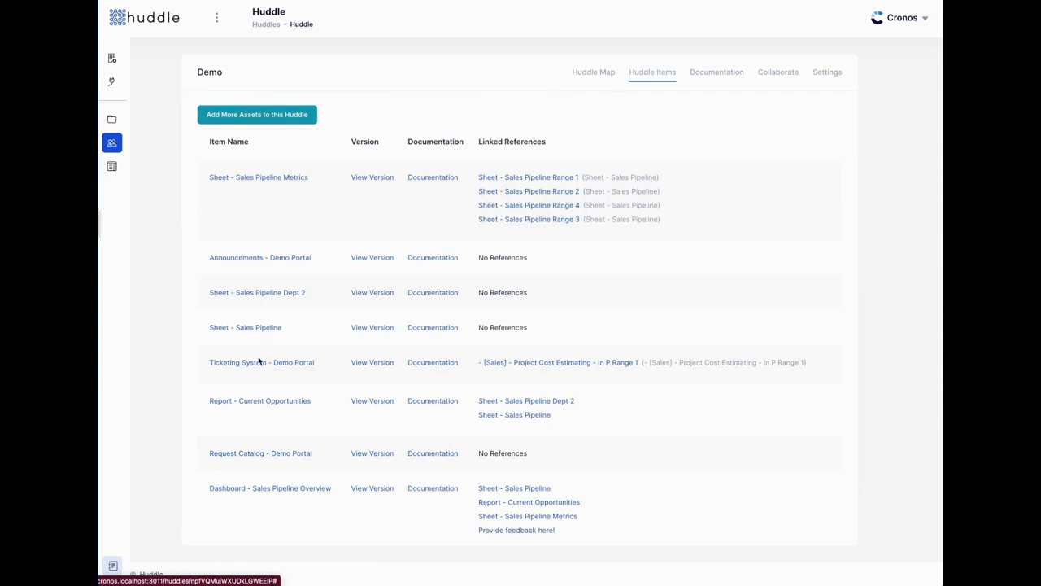
scroll(262, 389, down, 1)
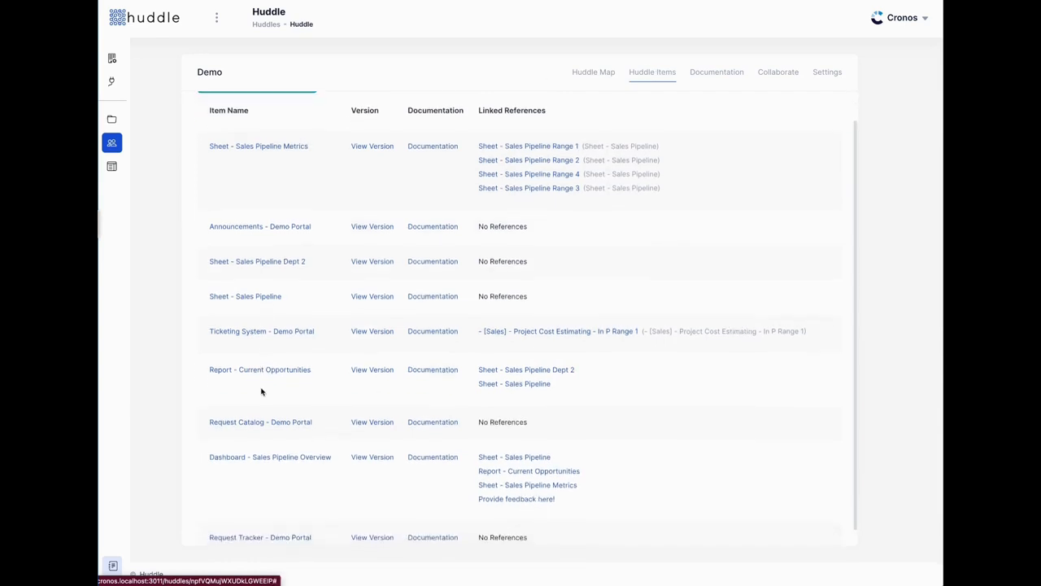
click(256, 228)
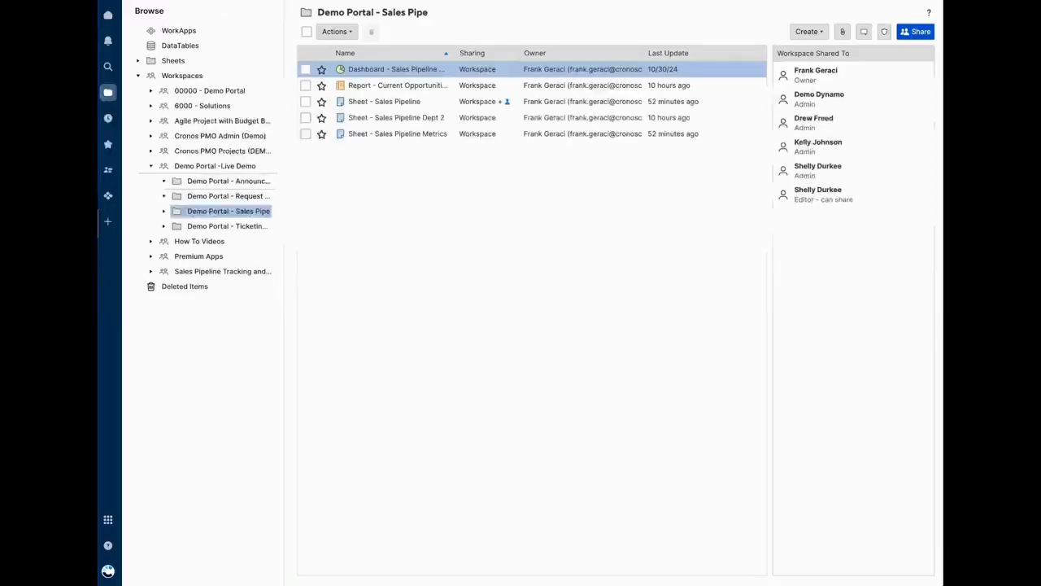
Expand the Announcements and News folder and open the Announcements - Demo Portal sheet, scanning its columns.
click(213, 181)
click(374, 70)
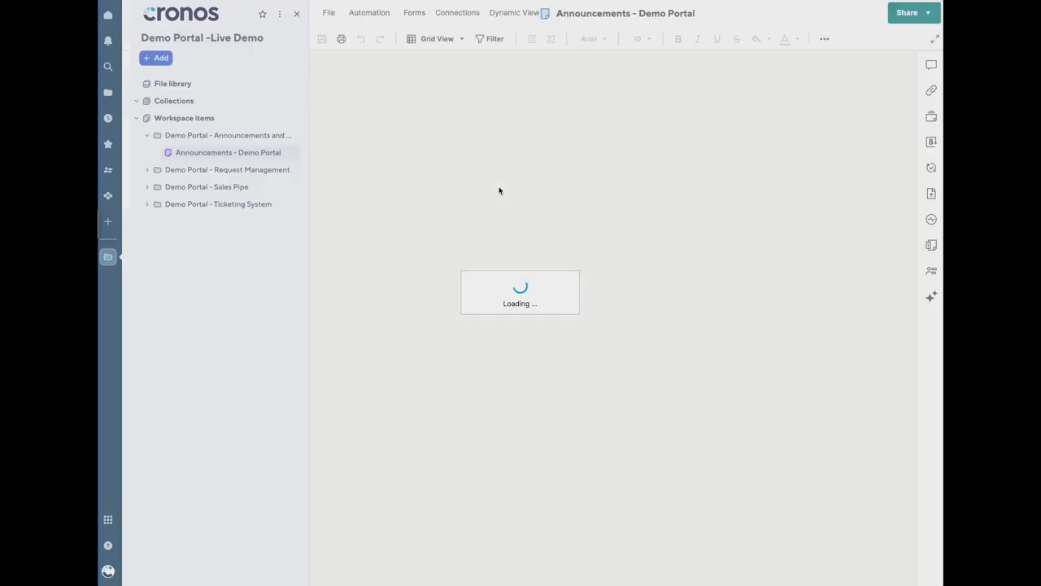
scroll(557, 124, right, 3)
scroll(559, 125, left, 3)
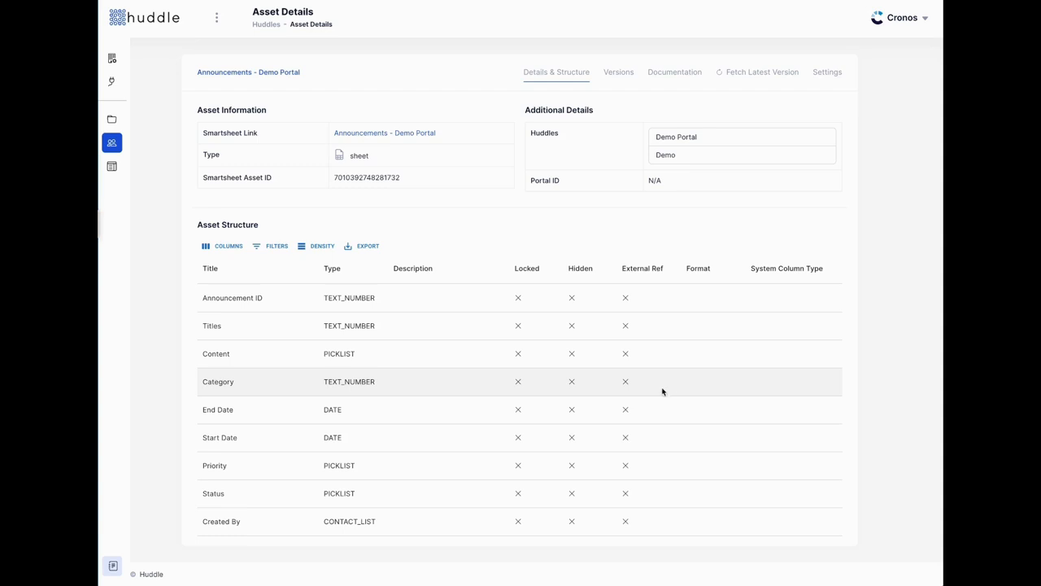
Review the Initial vs Live version diff: Title renamed Titles, Content changed TEXT_NUMBER to PICKLIST.
scroll(442, 349, down, 2)
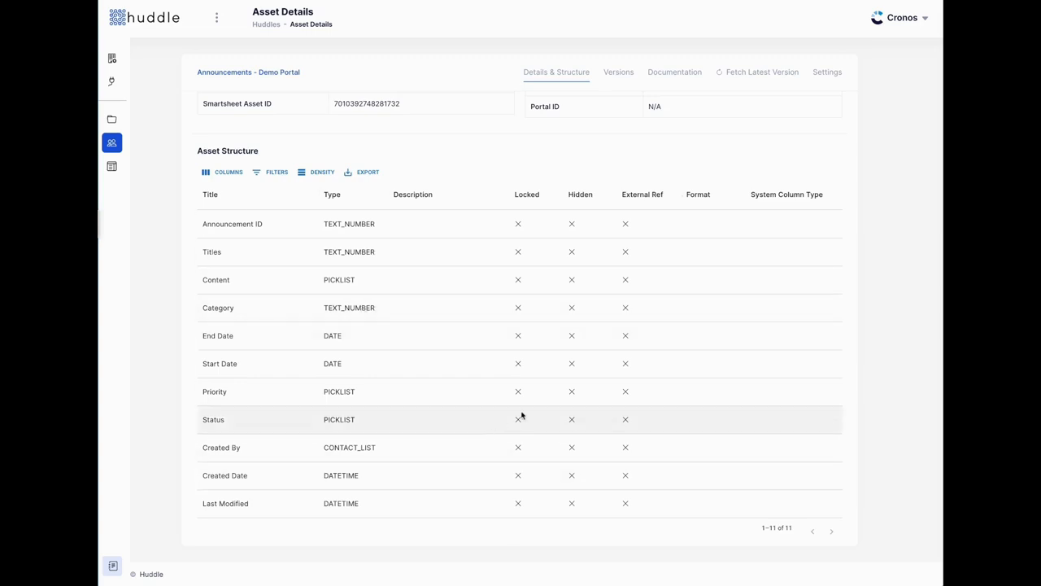
scroll(599, 430, up, 2)
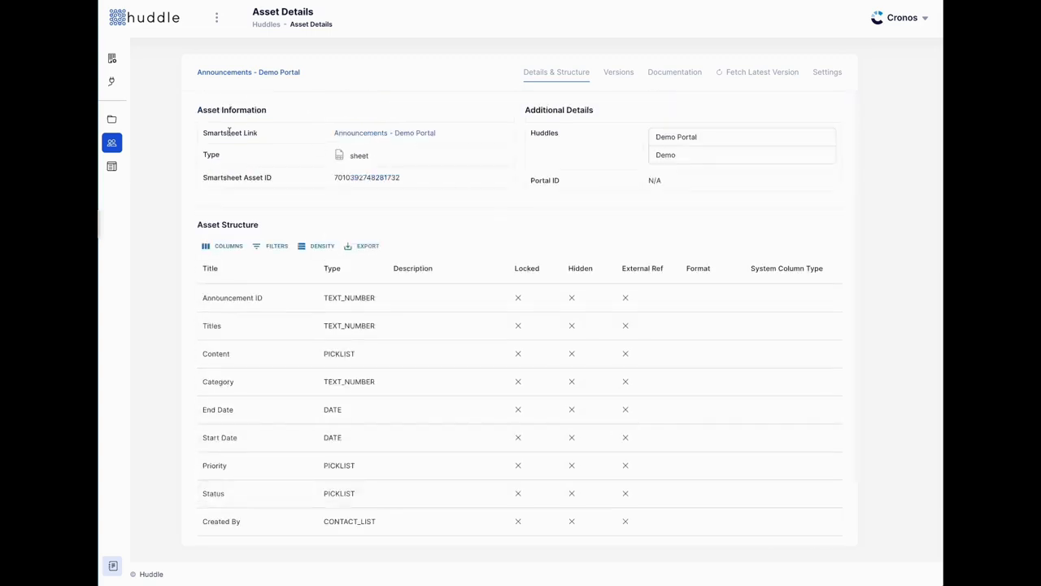
click(617, 77)
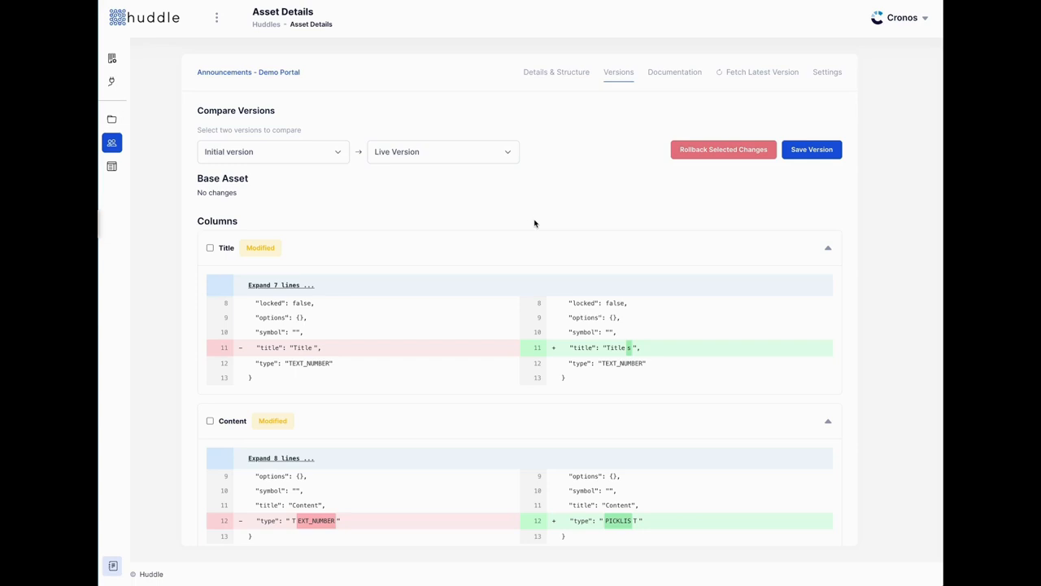
scroll(534, 223, down, 1)
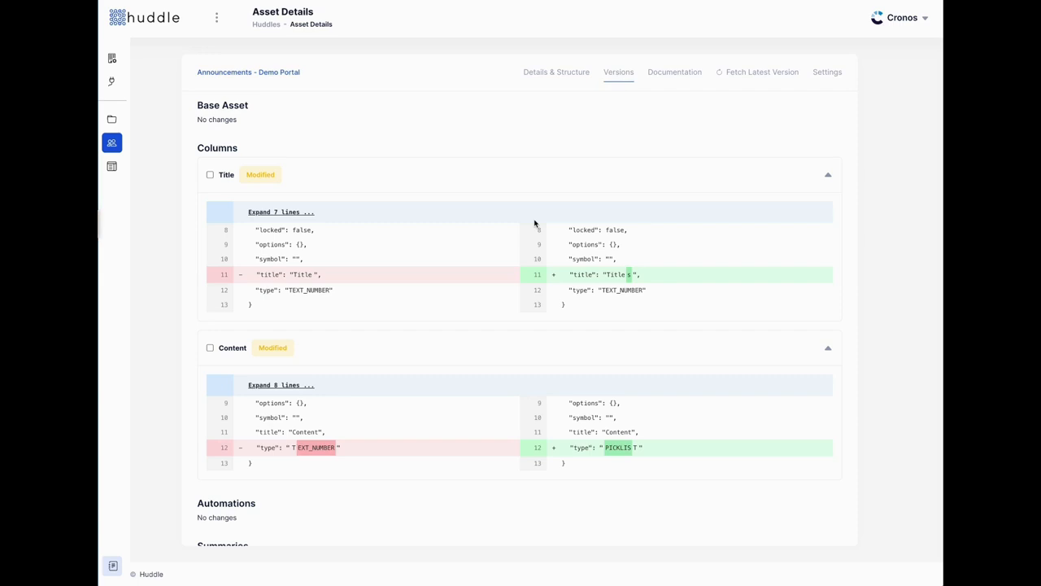
scroll(533, 222, up, 1)
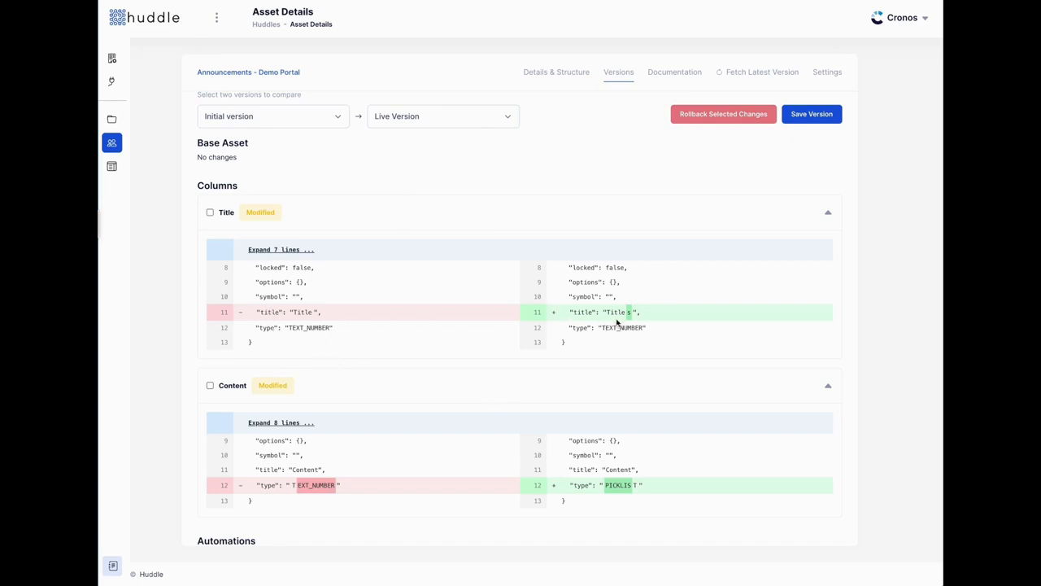
scroll(615, 356, down, 2)
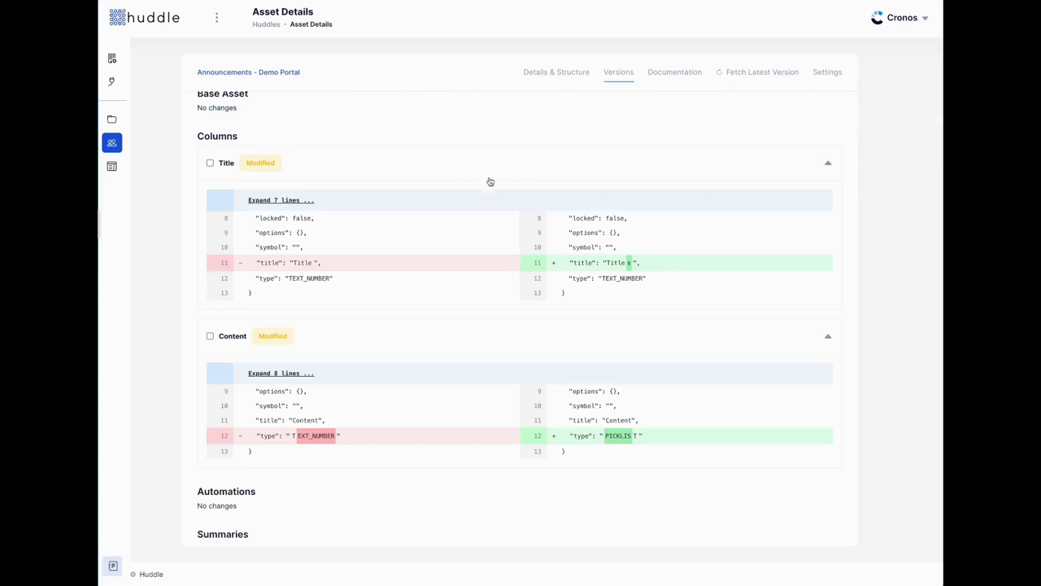
scroll(532, 237, up, 2)
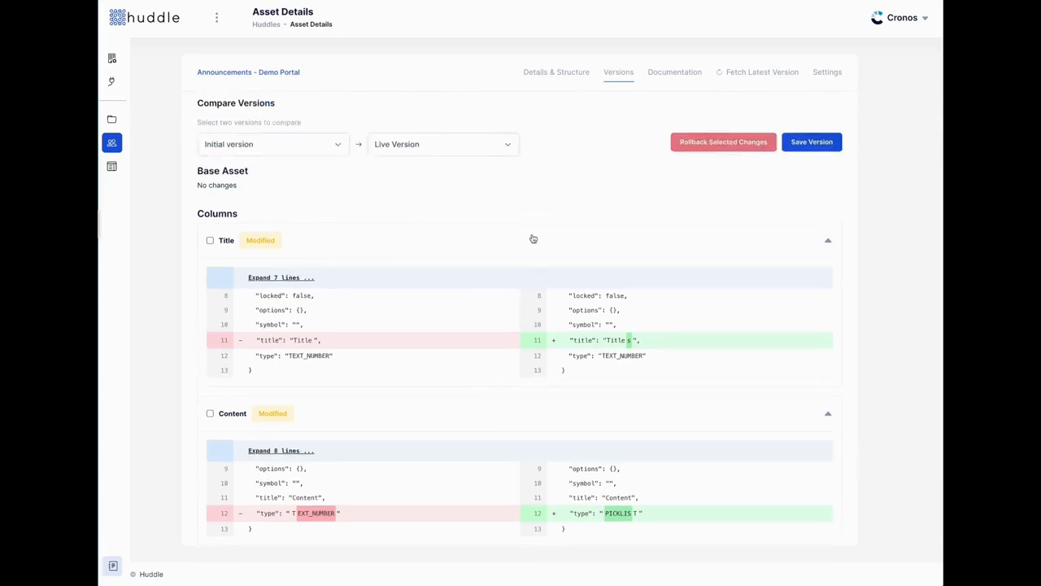
Save the current state as a version with message 'This was the outcome of a meeting on 12/13'.
click(817, 140)
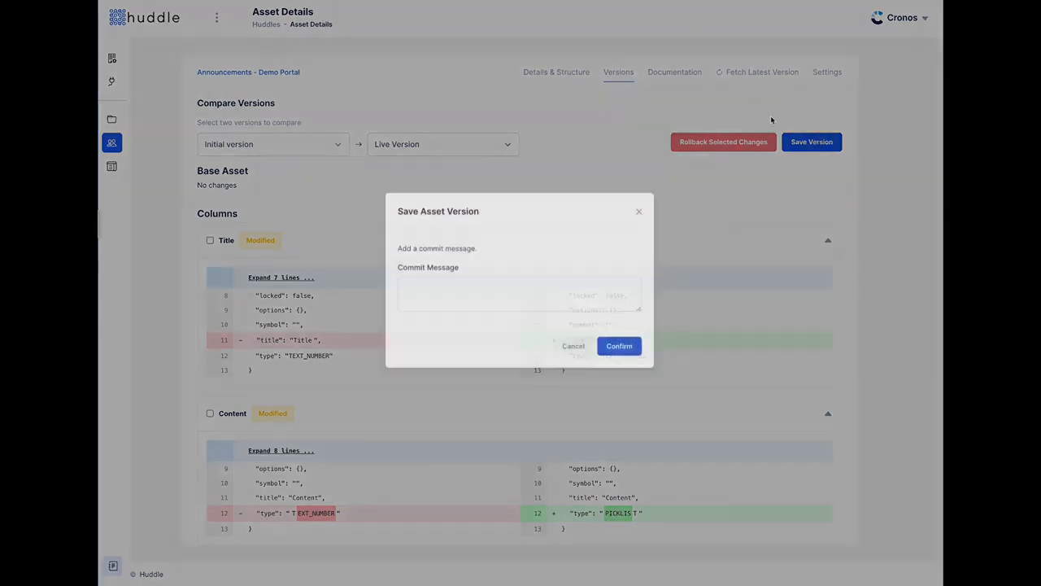
click(544, 303)
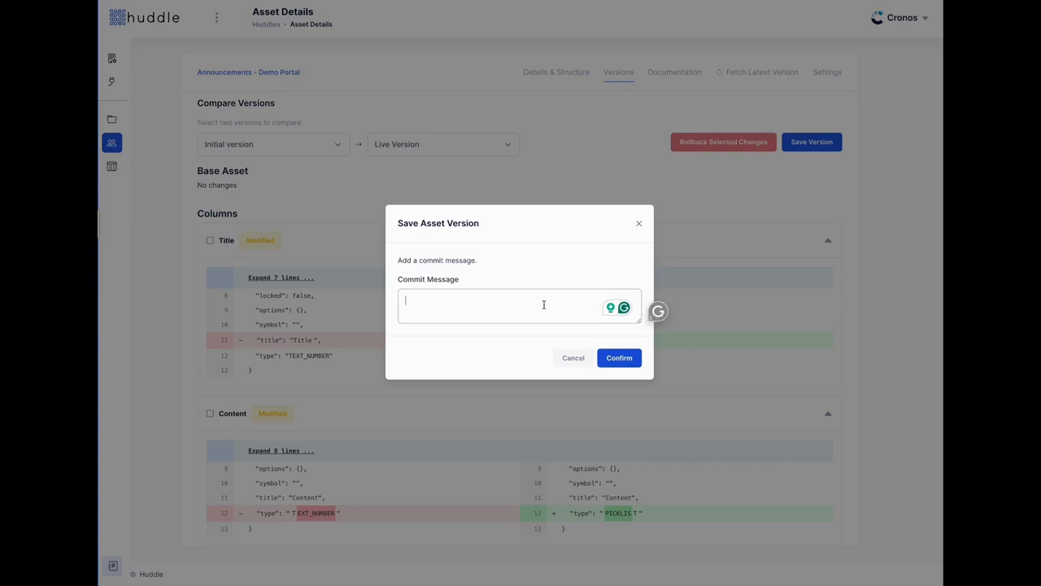
text(This was the outcome of a mee)
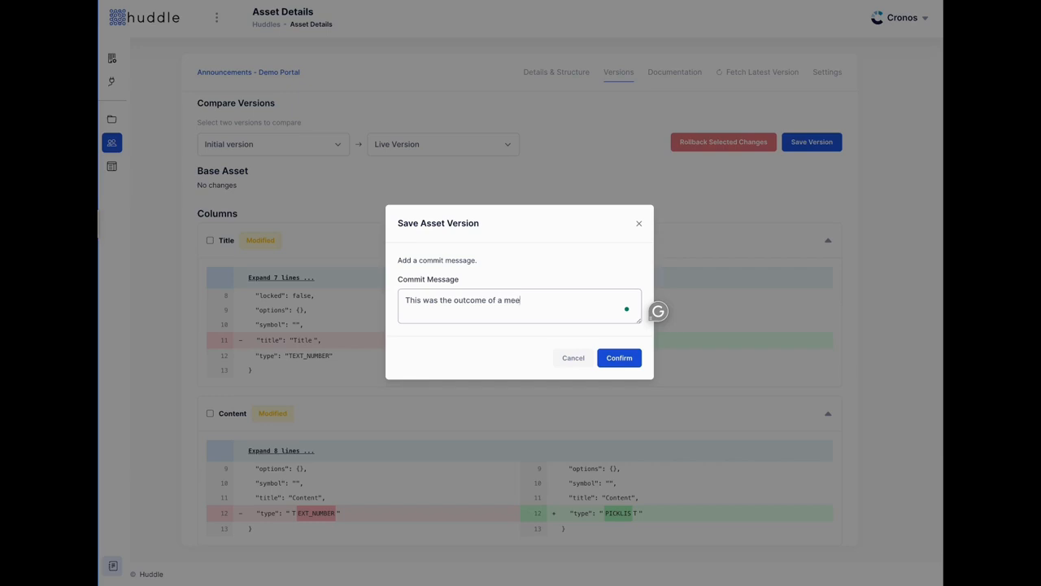
text(ting on 12/13)
click(617, 360)
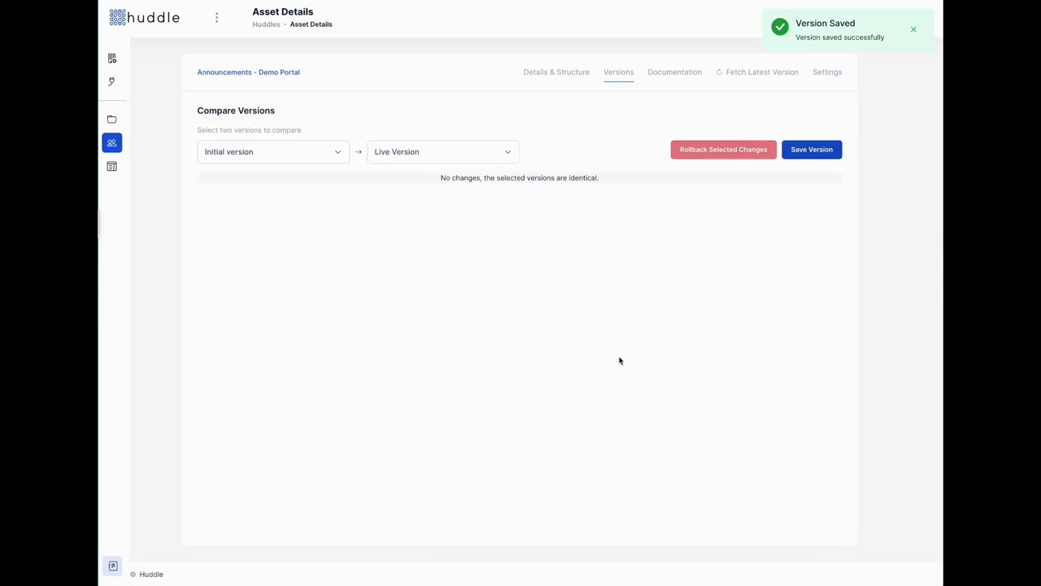
click(914, 32)
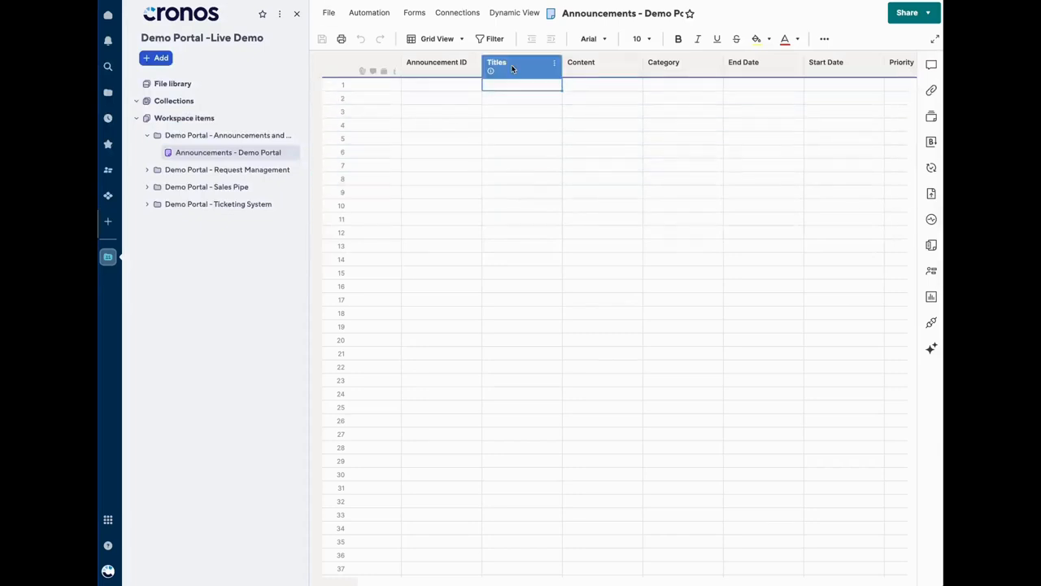
Rename the Titles column back to Title in the Edit Column dialog.
double_click(513, 69)
click(542, 110)
double_click(542, 104)
click(543, 103)
key(BackSpace)
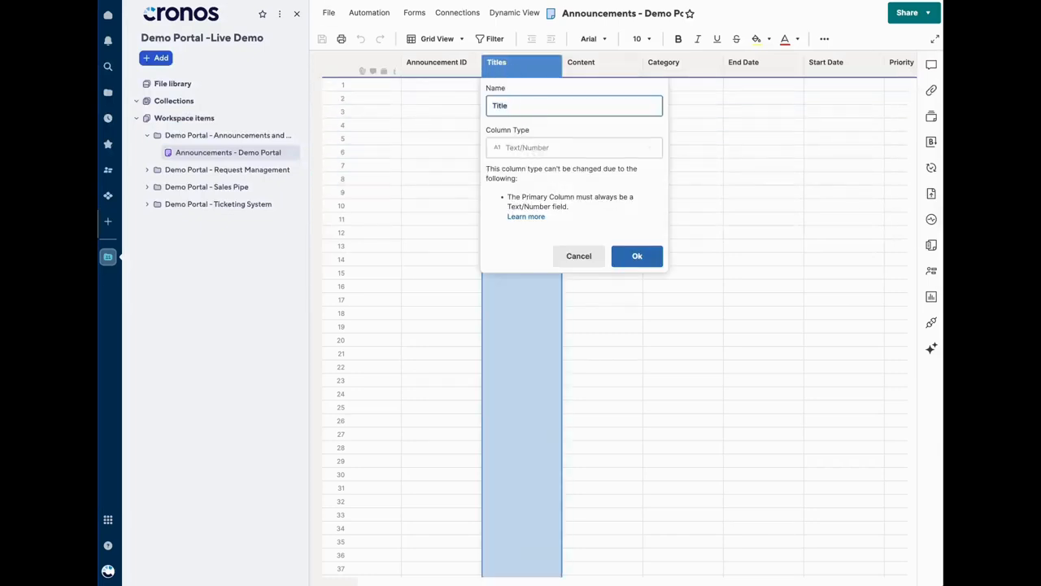
click(628, 255)
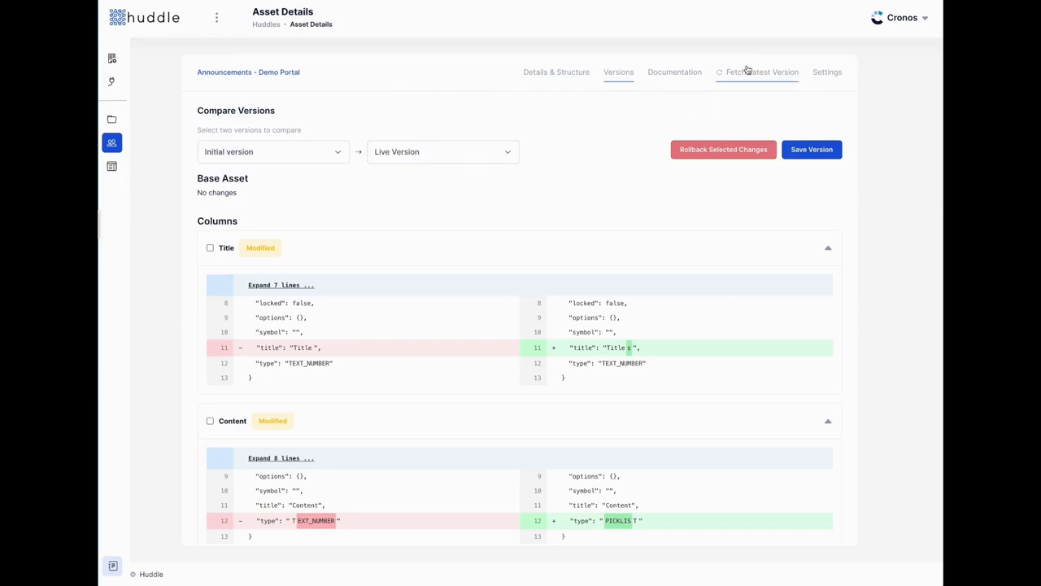
Fetch the latest version and compare the 'meeting on 12/13' version against Live.
click(747, 70)
click(292, 156)
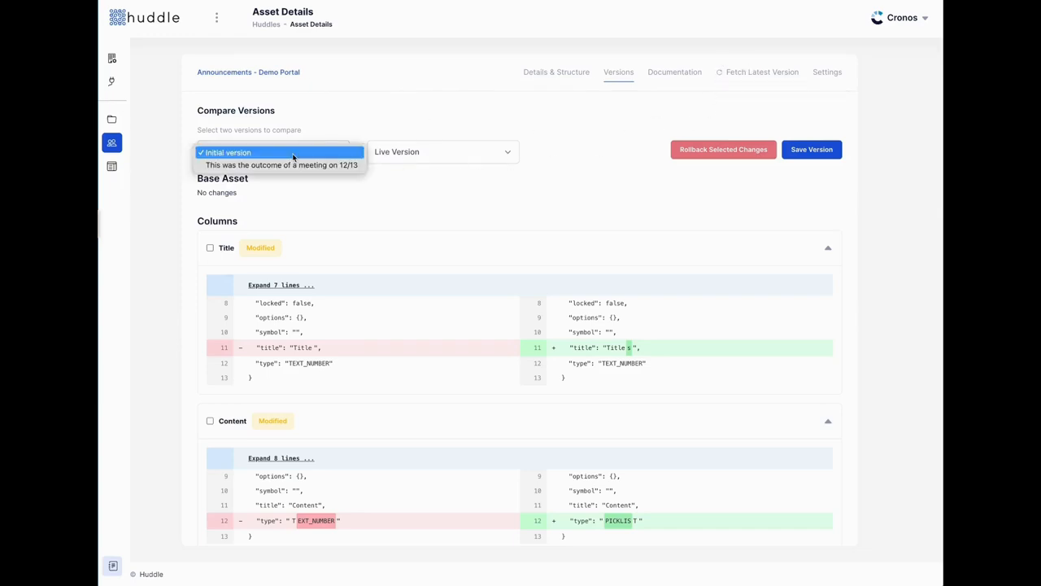
click(572, 196)
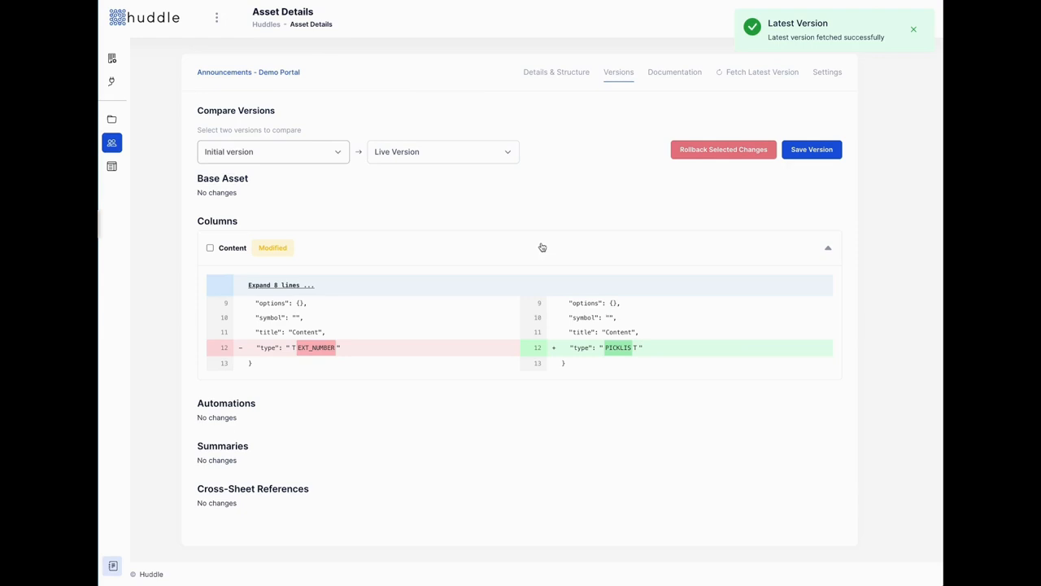
click(276, 149)
click(272, 170)
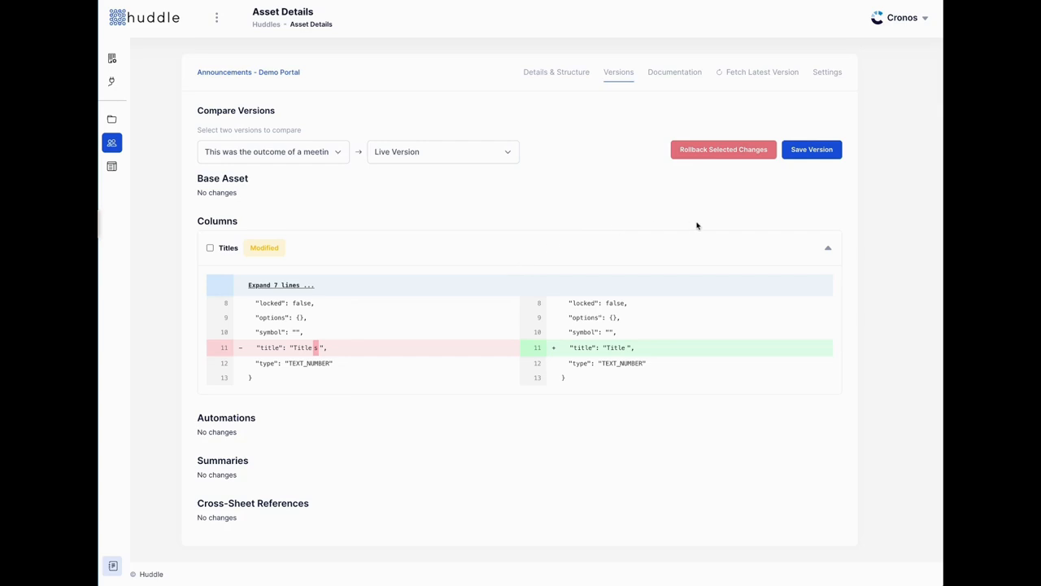
click(210, 248)
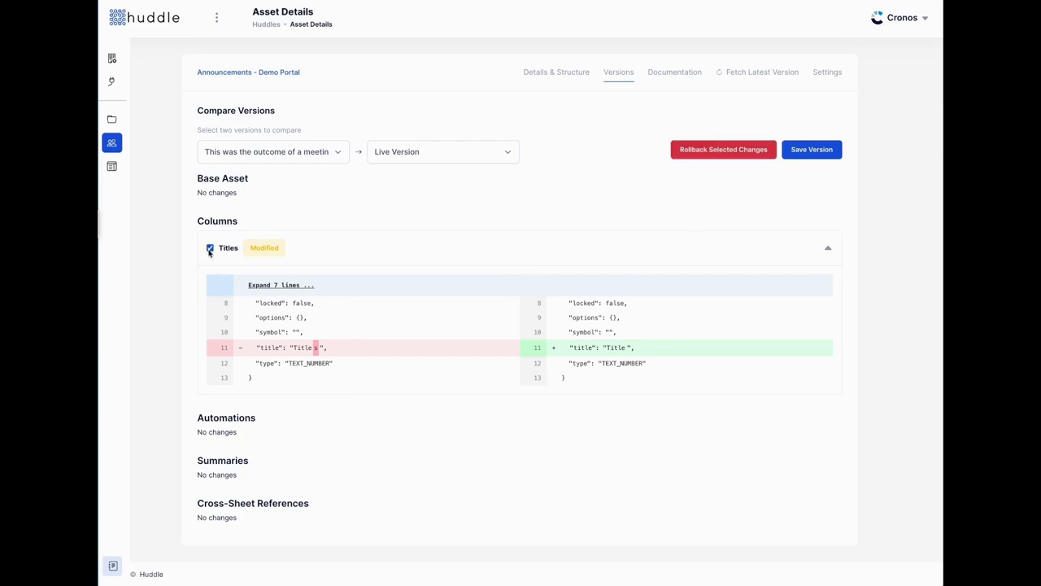
click(723, 150)
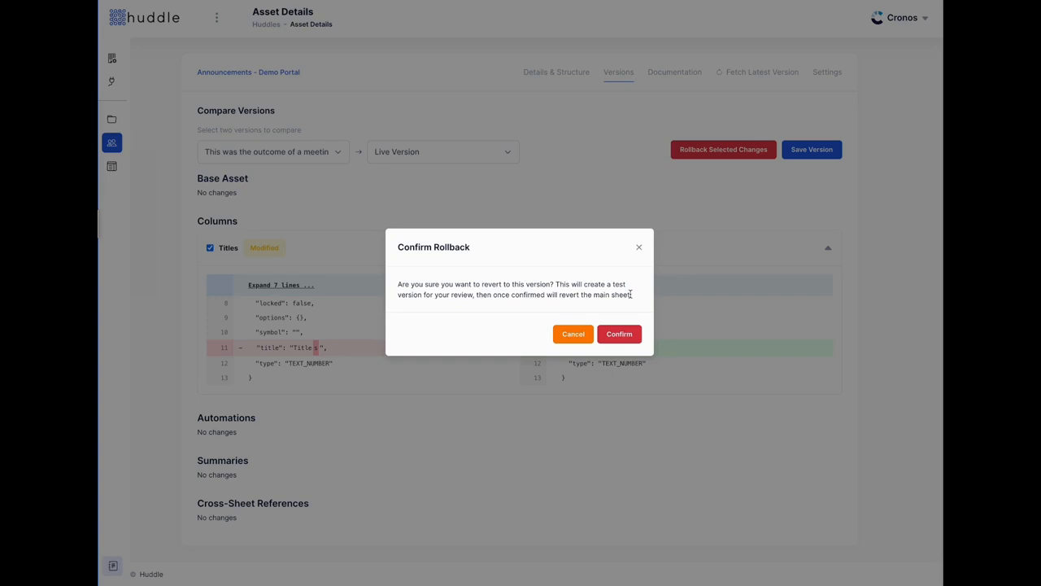
click(638, 247)
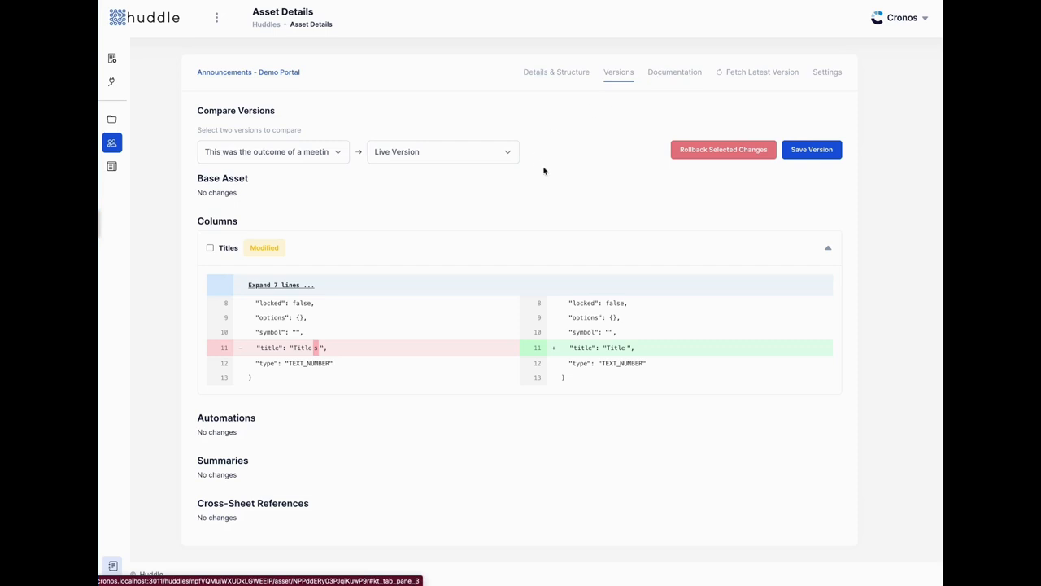
Open the Announcements - Demo Portal documentation and switch it into edit mode.
click(669, 79)
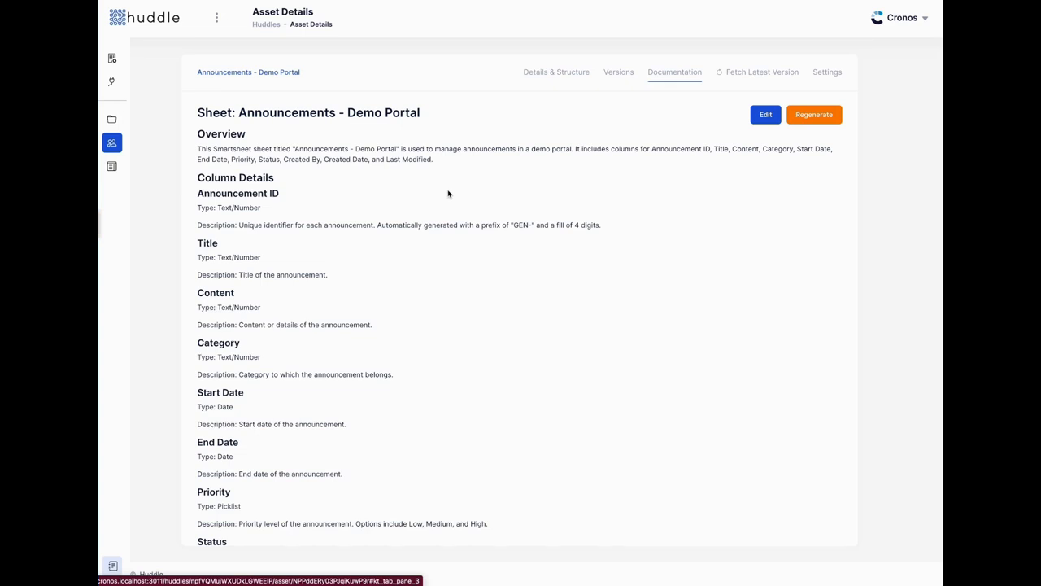
click(765, 114)
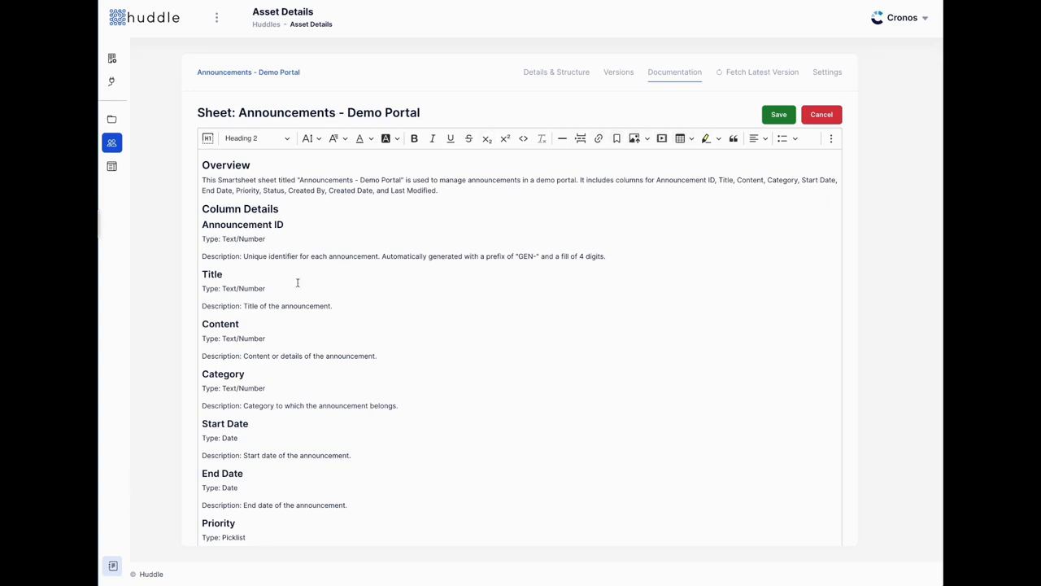
Look through the overview and column descriptions in the editor, then close it to read-only view.
click(655, 256)
scroll(401, 354, down, 1)
scroll(402, 354, down, 3)
scroll(402, 349, up, 3)
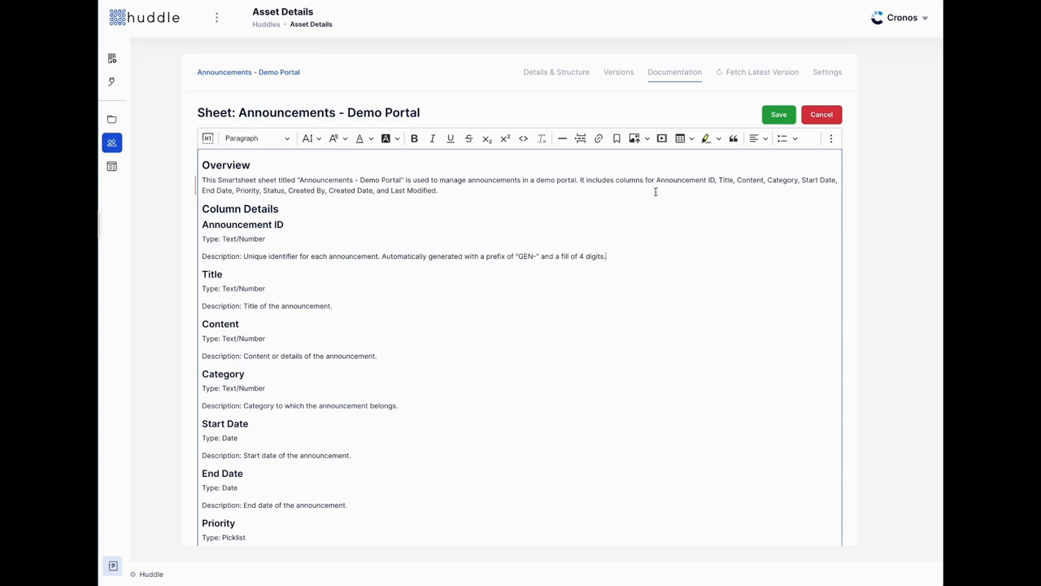
click(828, 117)
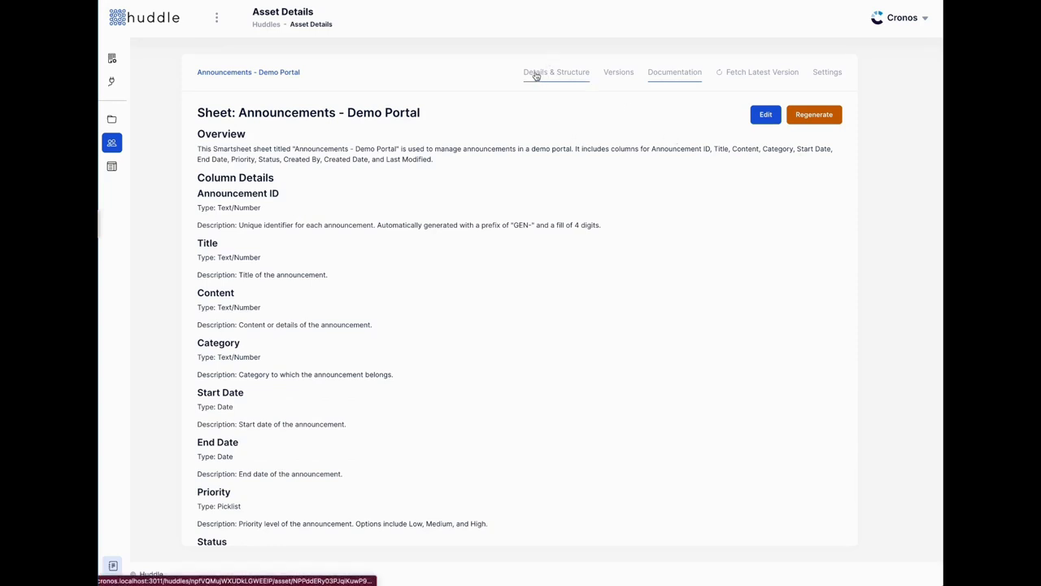
Go to the Demo huddle's Documentation page from the Huddles list.
click(107, 144)
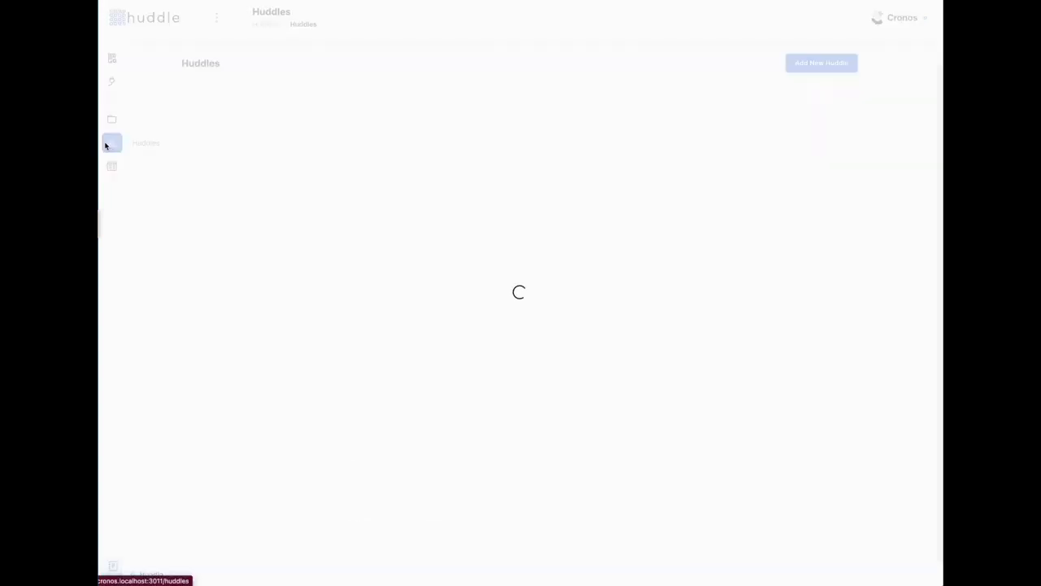
click(461, 159)
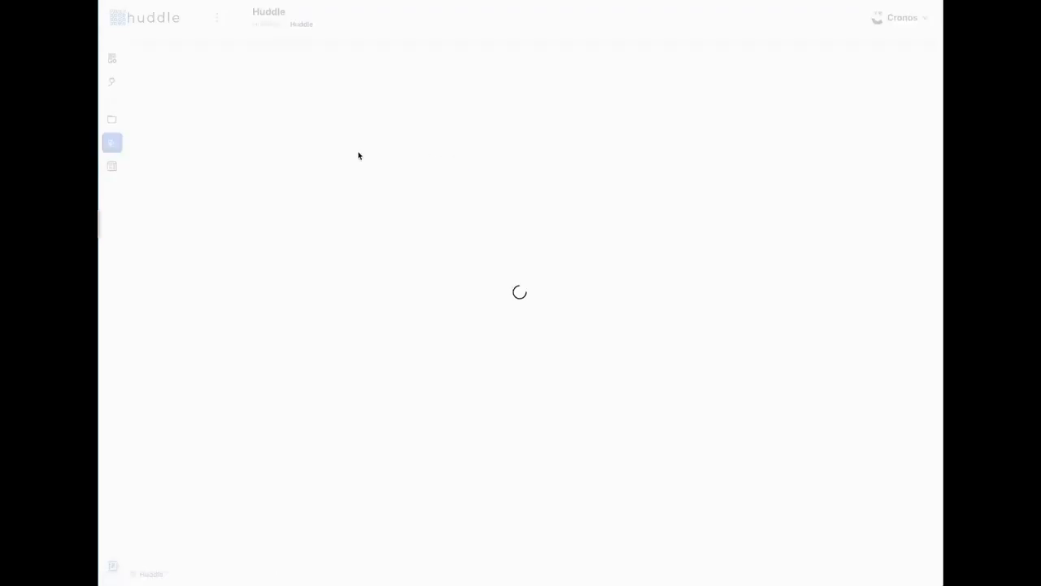
click(723, 73)
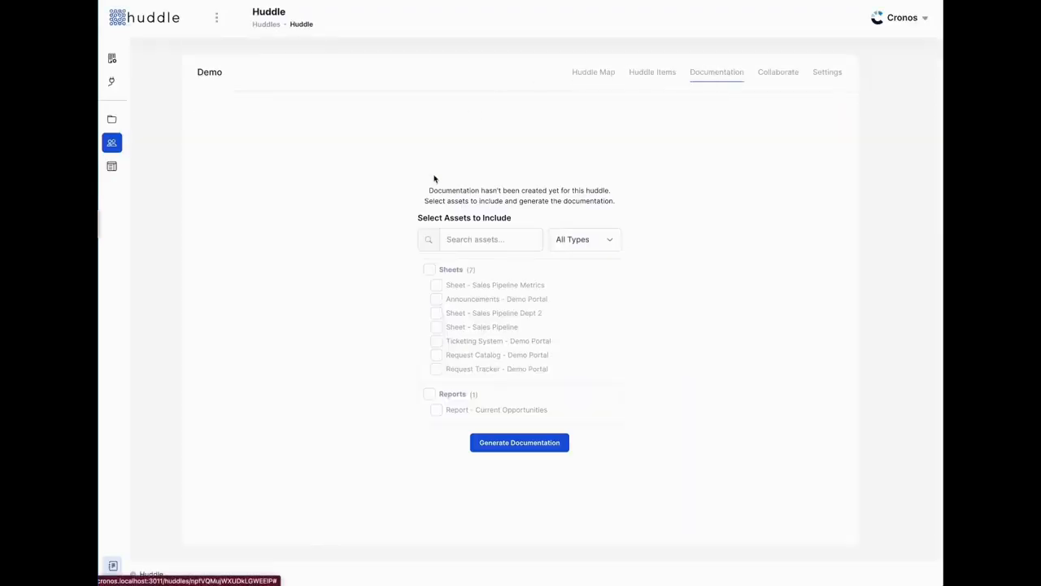
Include all sheets, the Reports group and the Dashboards group, and generate the documentation.
click(429, 269)
click(429, 394)
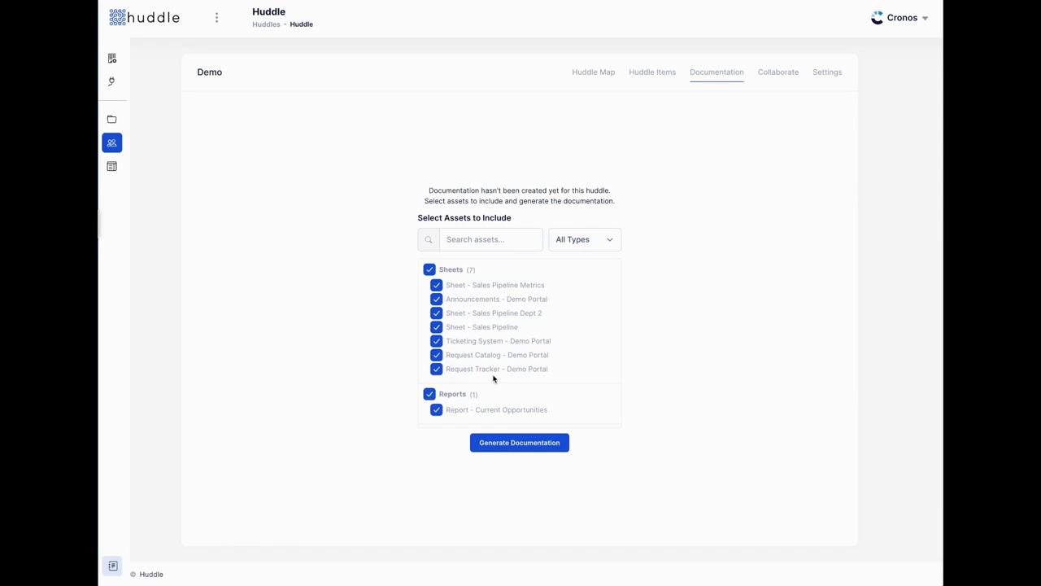
scroll(494, 379, down, 1)
click(429, 399)
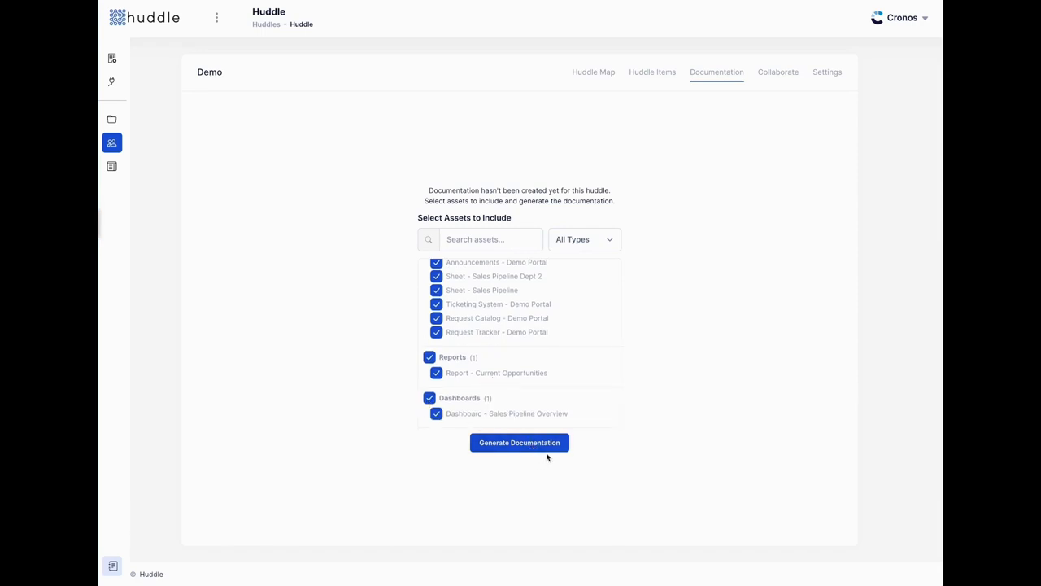
click(549, 447)
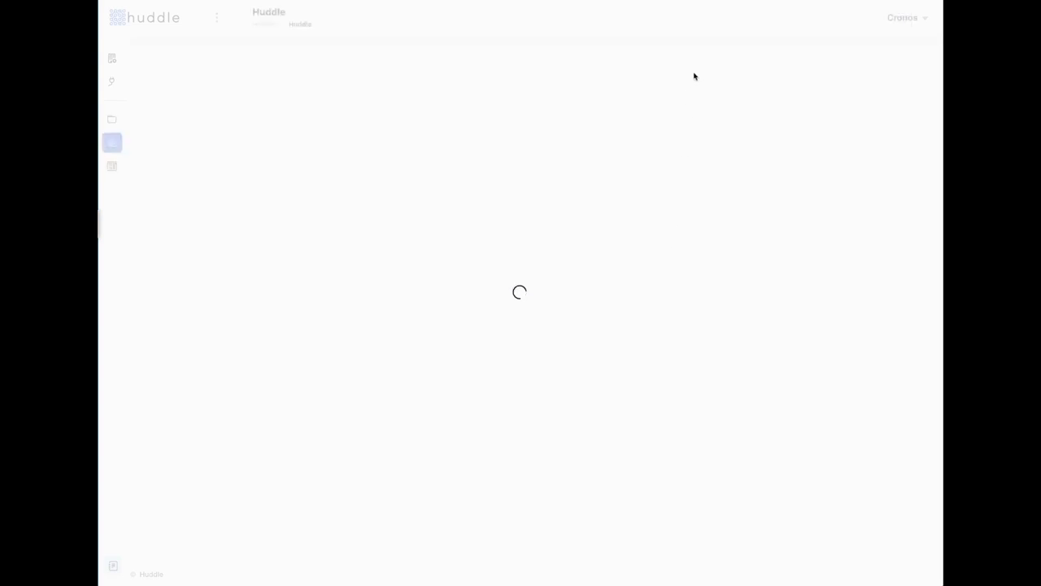
Read the generated Demo documentation, then show the Huddle Map linking its report, dashboard and sheets.
click(696, 73)
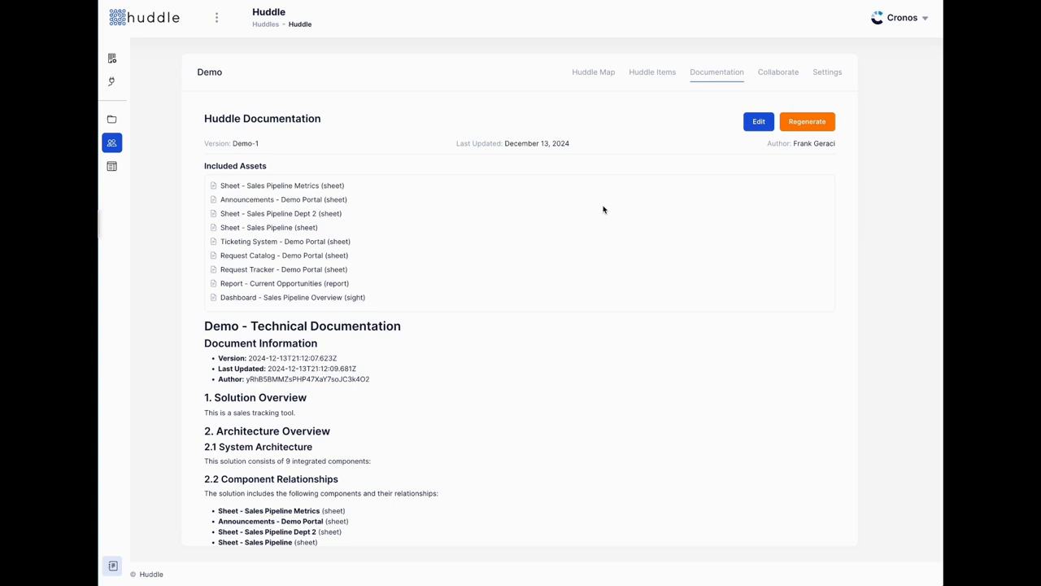
click(586, 71)
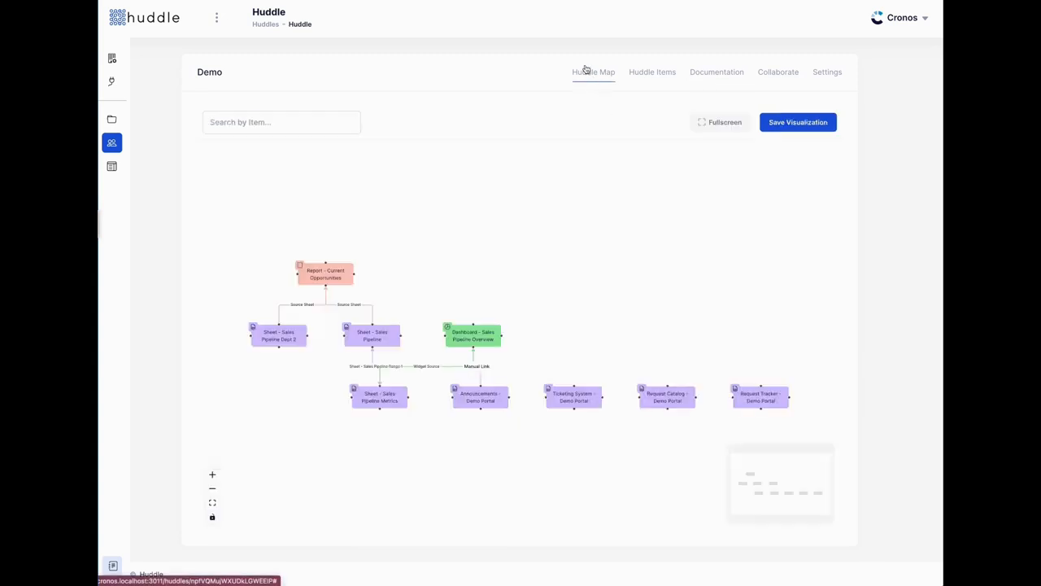